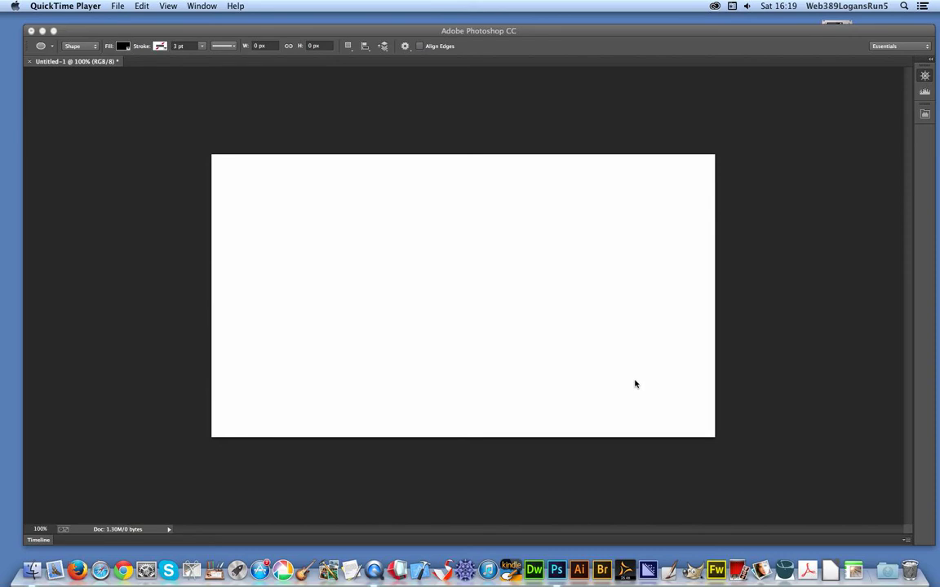
# Bring Photoshop forward, select the Ellipse tool in Shape mode, and review the Path Operations options
pyautogui.click(463, 160)
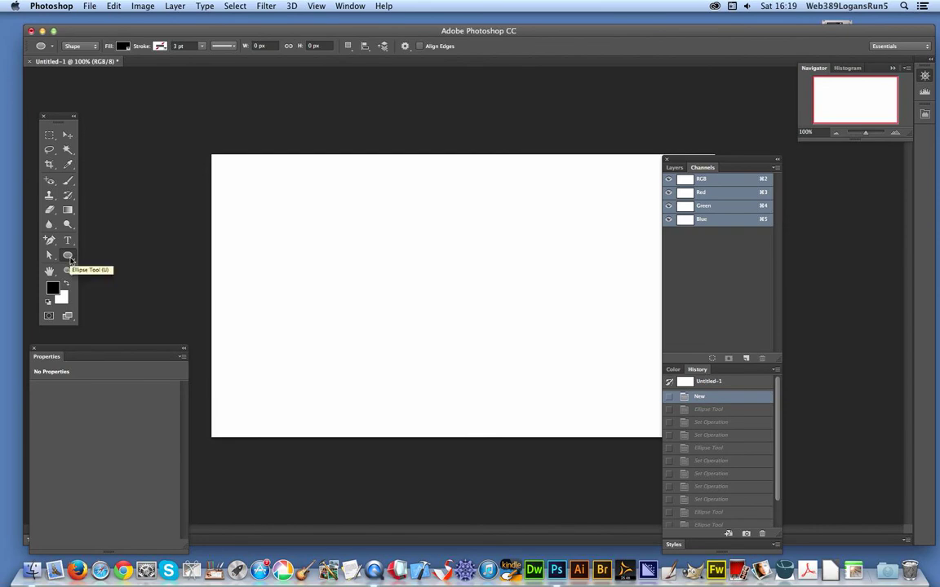
pyautogui.moveTo(71, 256); pyautogui.dragTo(125, 273)
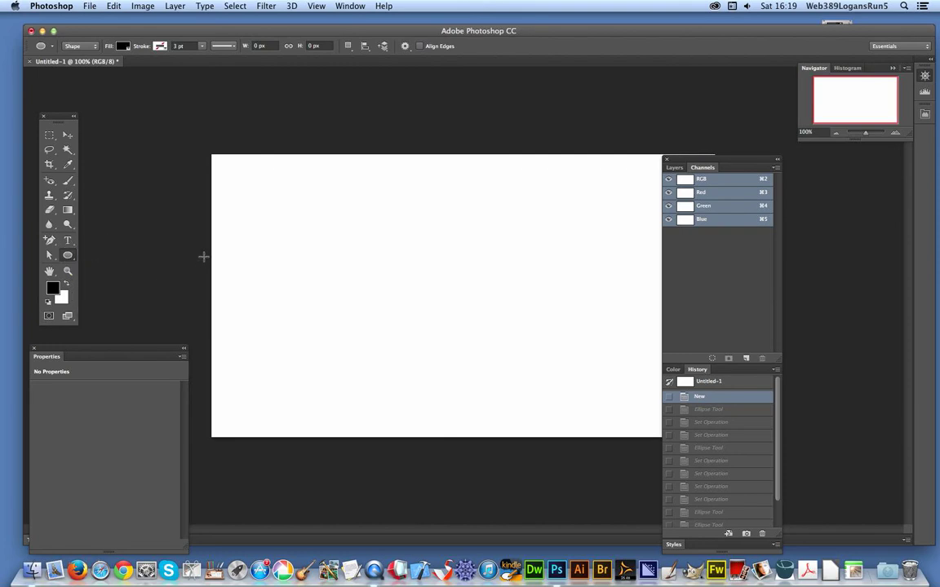
pyautogui.click(80, 48)
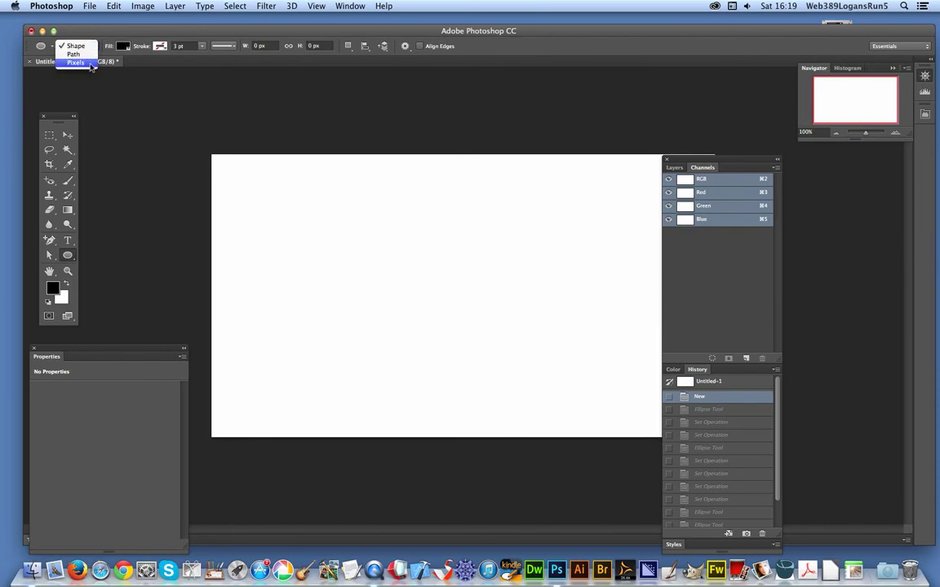
pyautogui.click(78, 46)
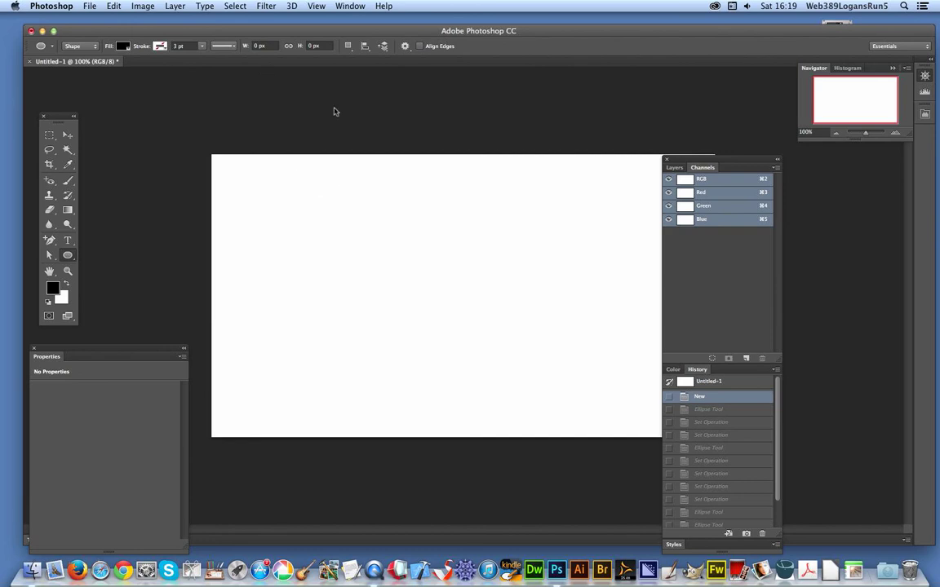
pyautogui.click(349, 46)
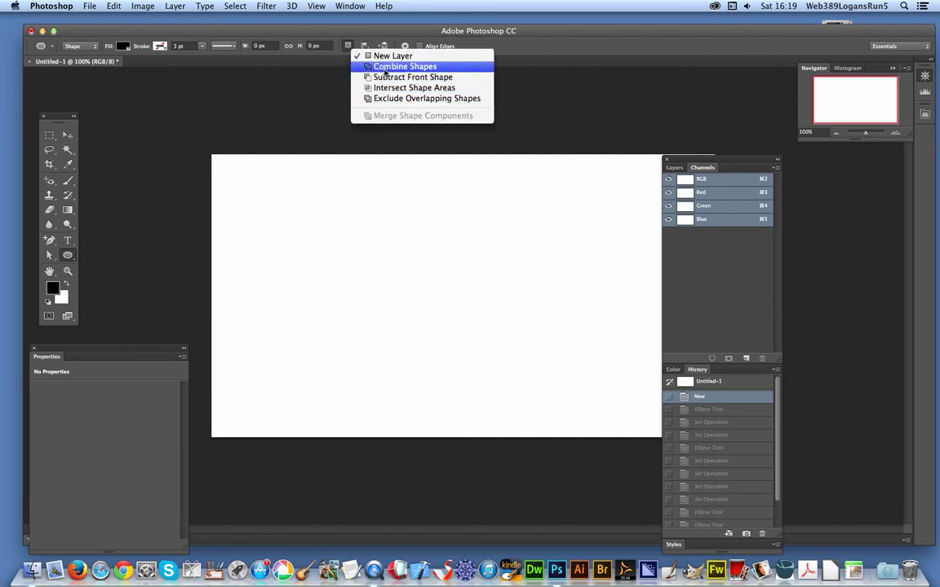
pyautogui.click(335, 199)
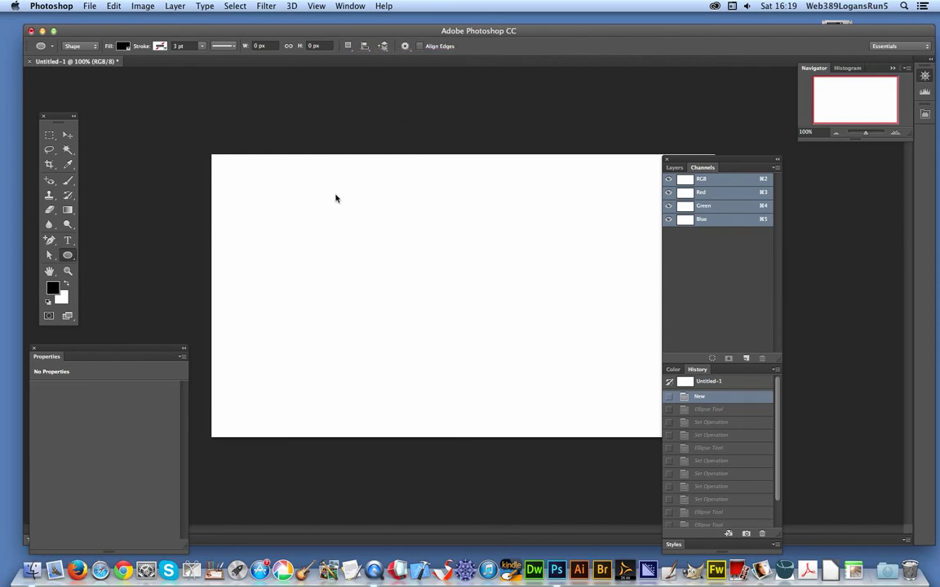
# Draw a large black ellipse near the canvas centre and set Combine Shapes
pyautogui.moveTo(316, 186); pyautogui.dragTo(509, 398)
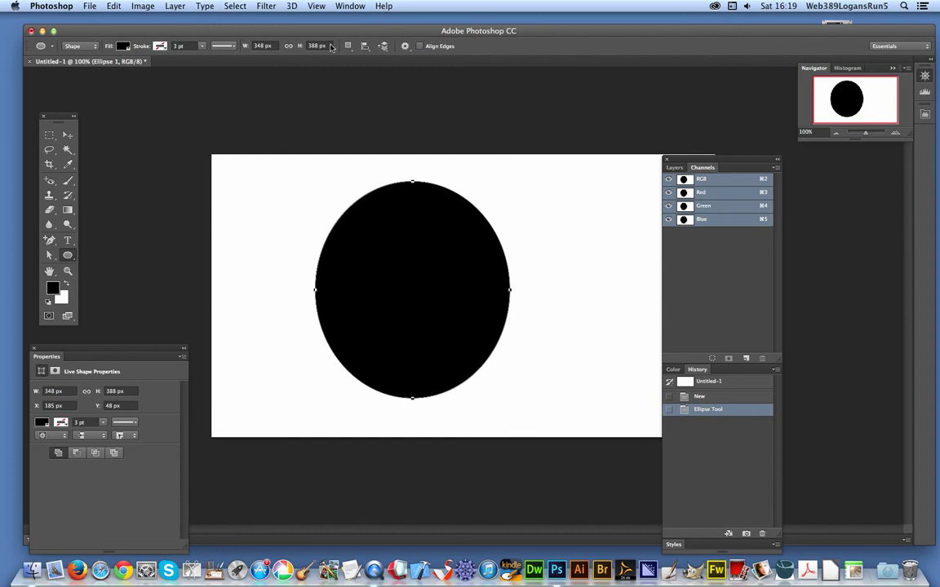
pyautogui.click(347, 47)
pyautogui.click(372, 63)
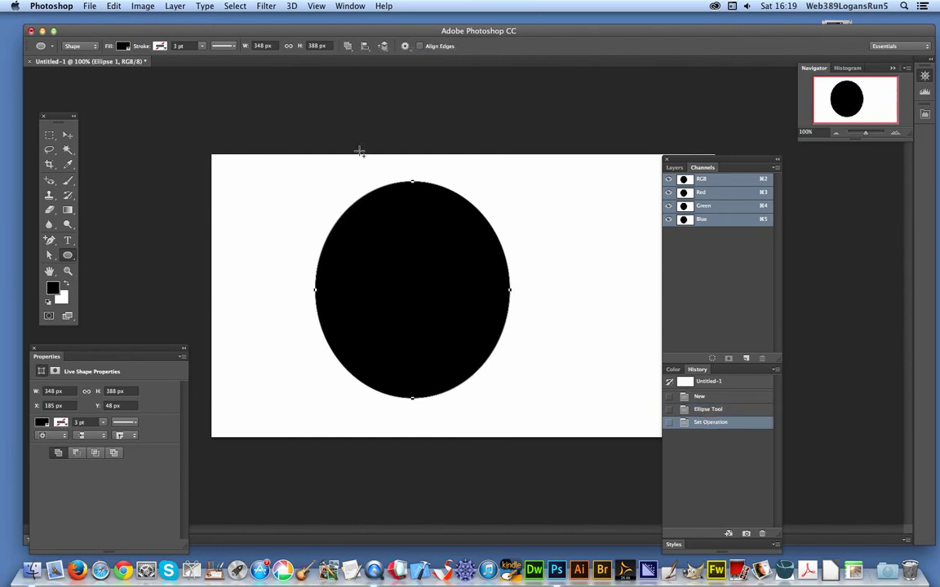
# Try Subtract Front Shape and Exclude Overlapping Shapes, then return to Combine Shapes
pyautogui.click(348, 47)
pyautogui.click(367, 77)
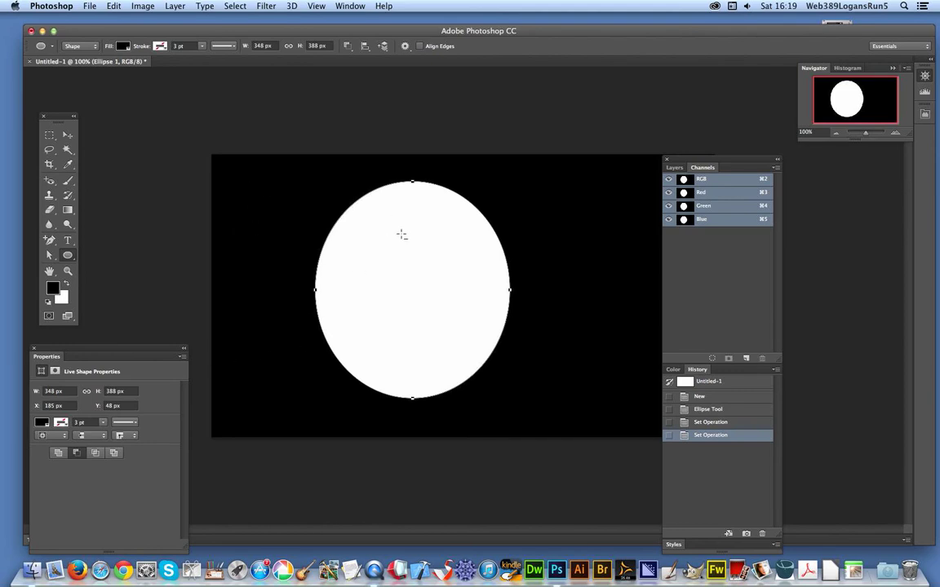
pyautogui.click(347, 46)
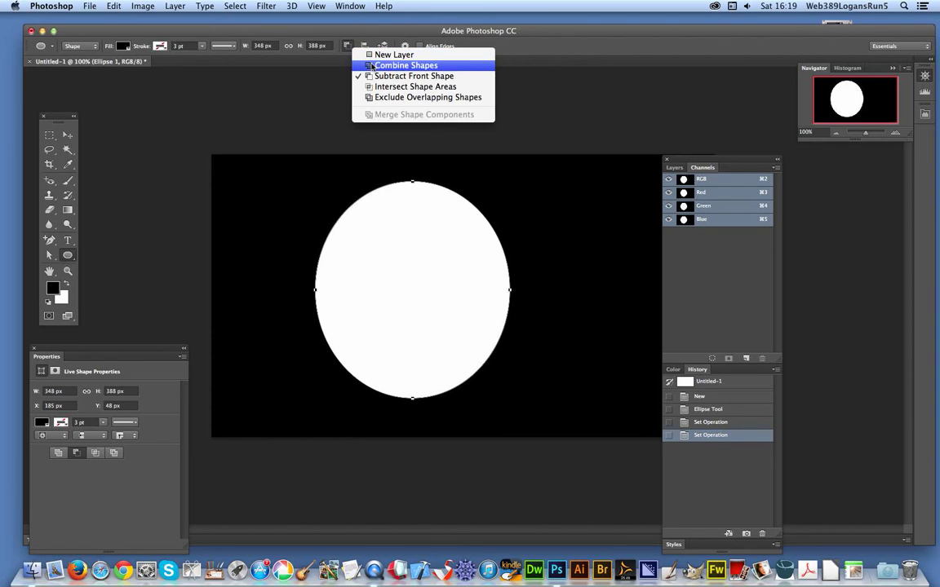
pyautogui.click(399, 97)
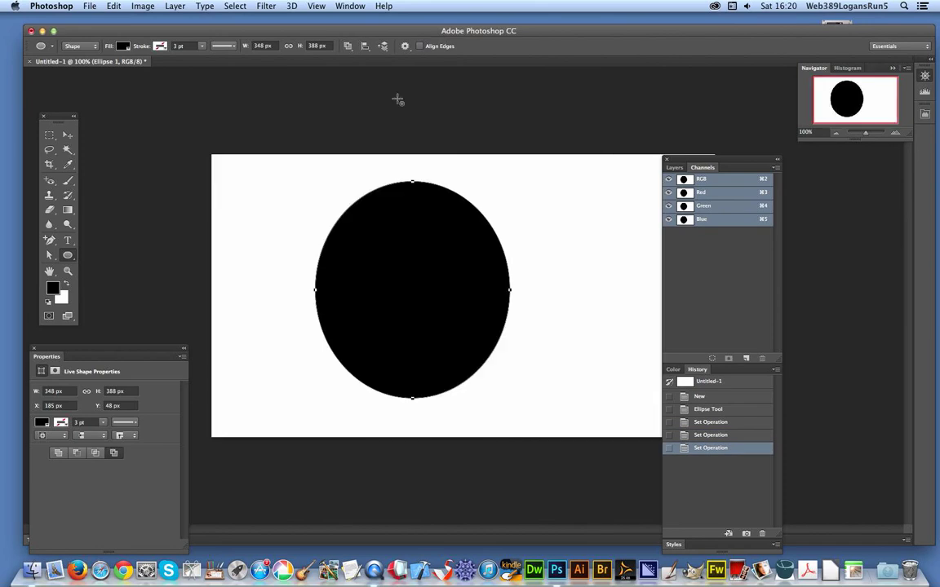
pyautogui.click(346, 46)
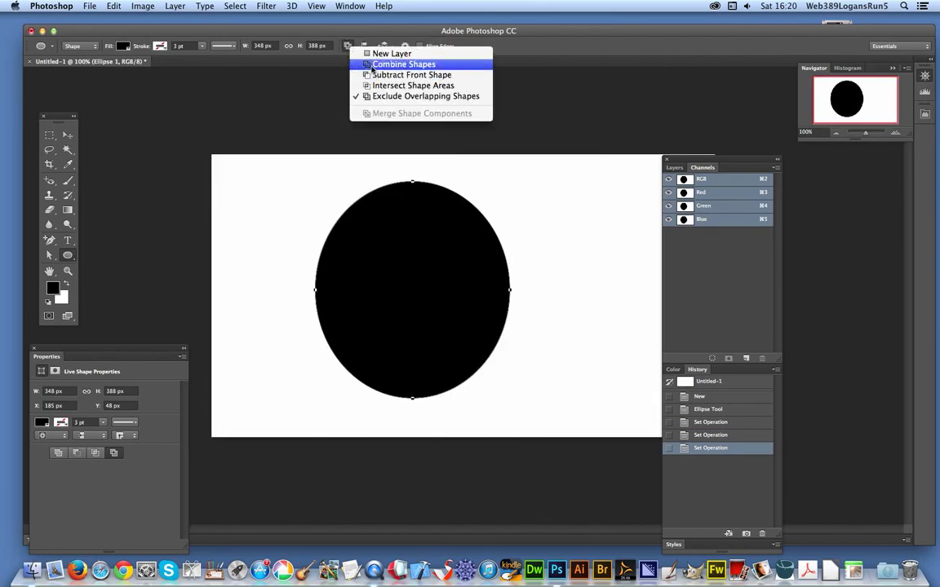
pyautogui.click(369, 63)
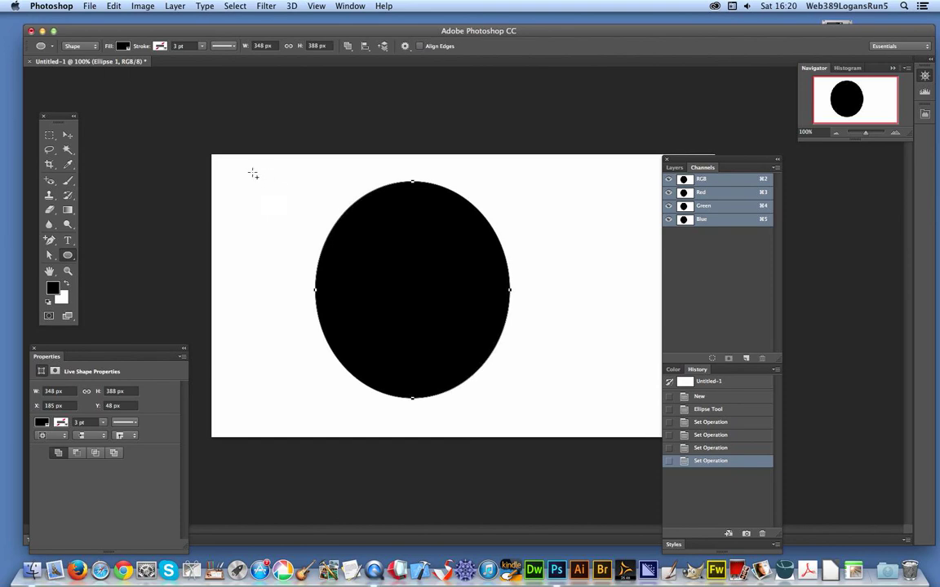
# Draw a second ellipse at upper left, trying Subtract and Intersect before choosing Exclude Overlapping Shapes
pyautogui.moveTo(253, 171); pyautogui.dragTo(412, 317)
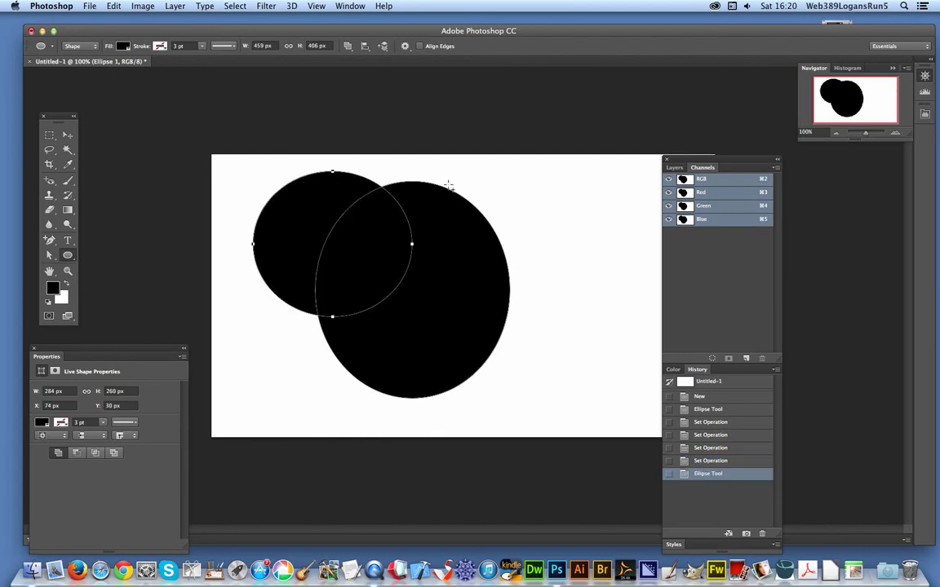
pyautogui.click(348, 46)
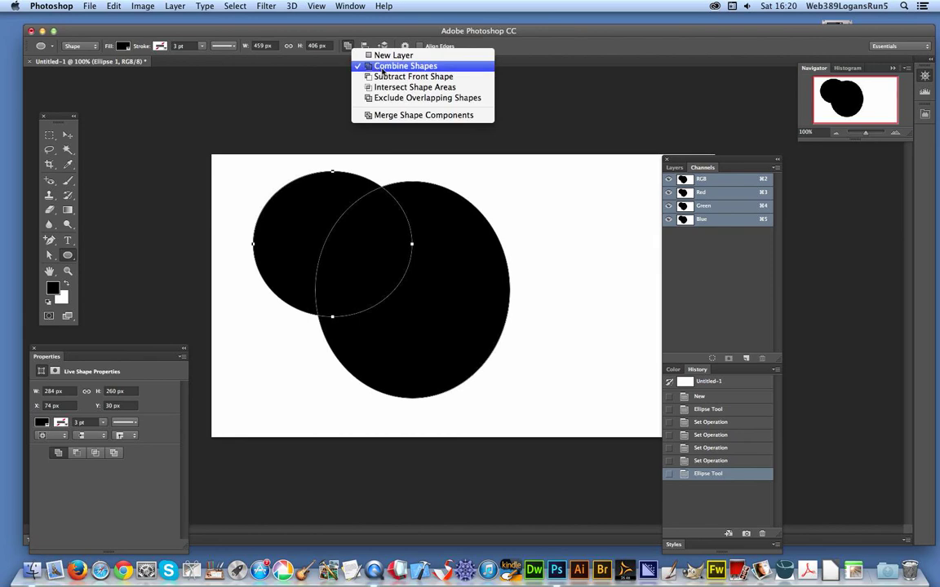
pyautogui.click(382, 78)
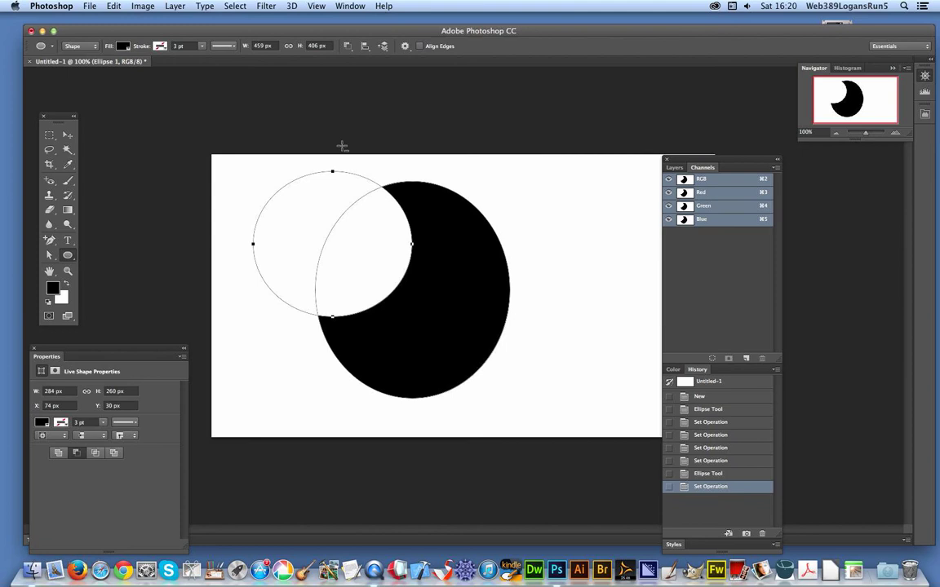
pyautogui.click(349, 47)
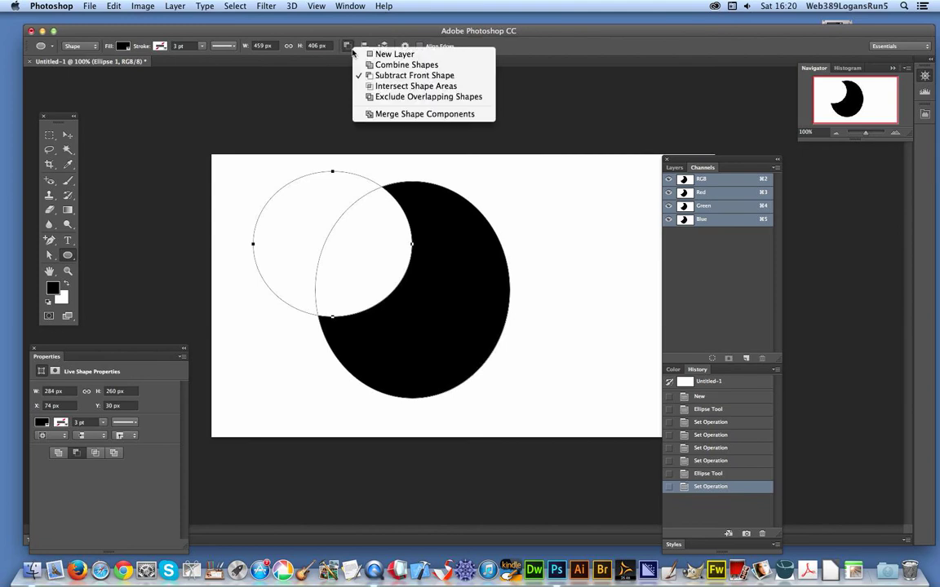
pyautogui.click(400, 86)
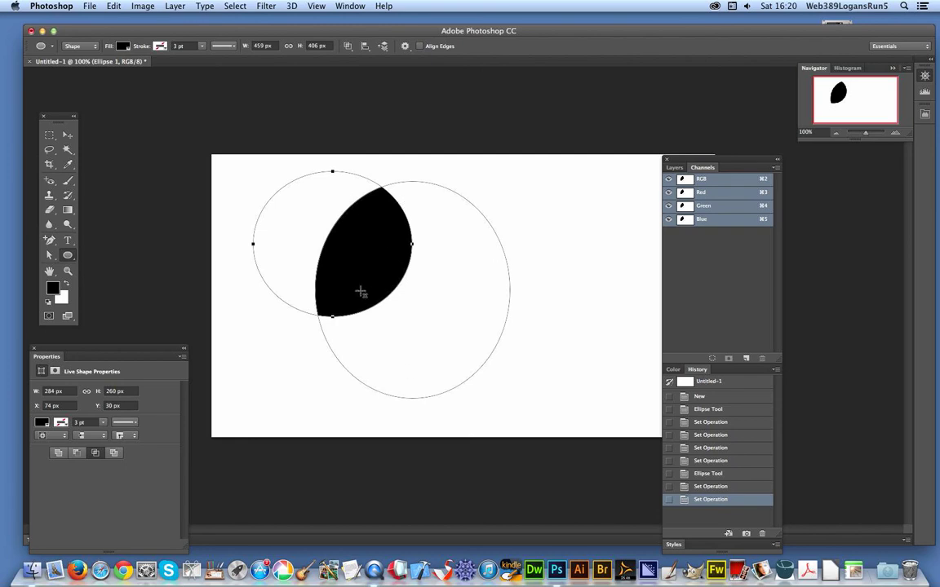
pyautogui.click(351, 48)
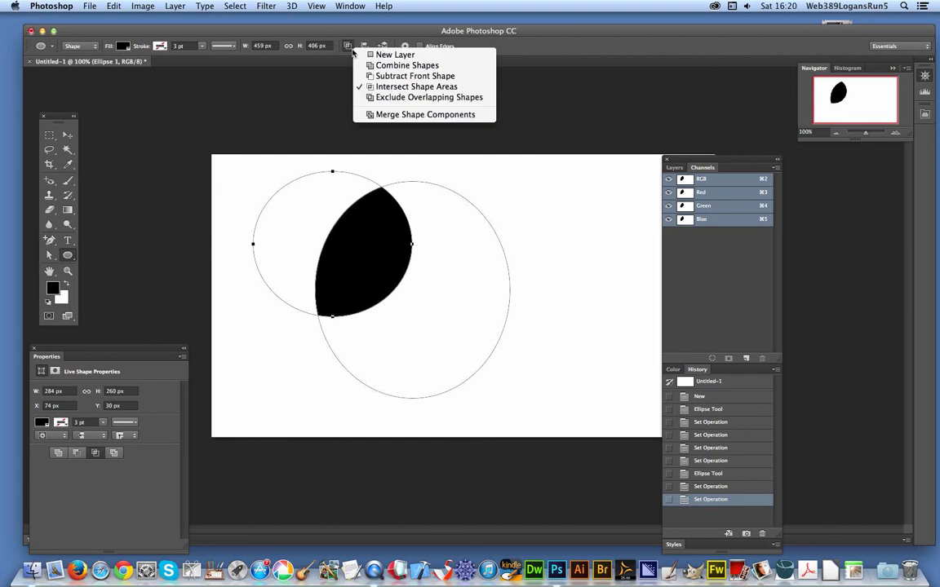
pyautogui.click(386, 96)
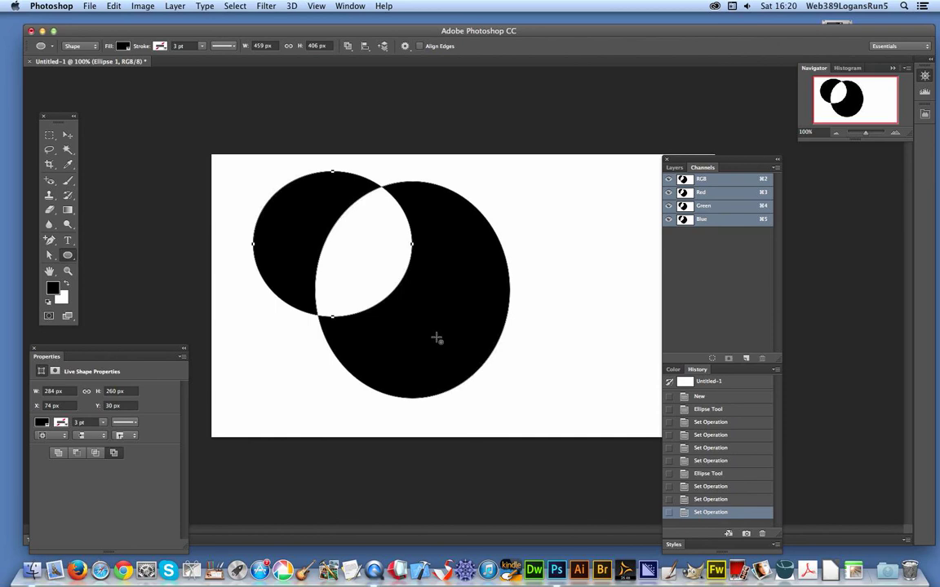
# Set Combine Shapes and add circles at lower left, lower right and upper right
pyautogui.click(364, 47)
pyautogui.click(372, 65)
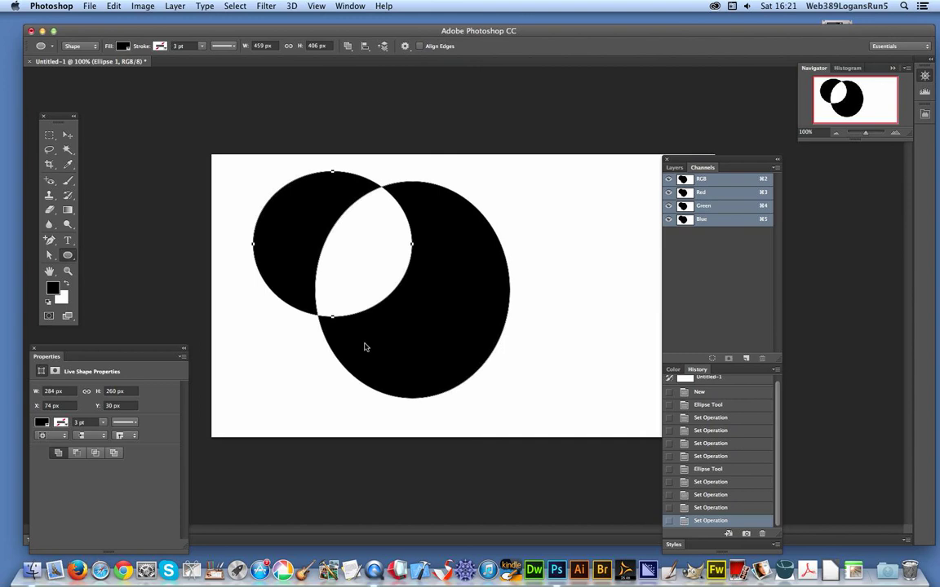
pyautogui.moveTo(289, 327); pyautogui.dragTo(404, 430)
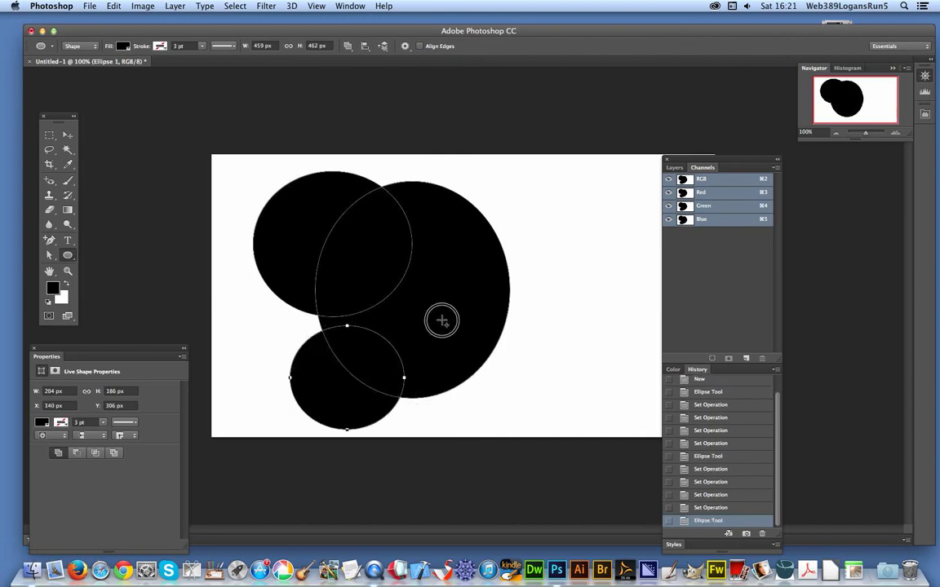
pyautogui.moveTo(430, 310); pyautogui.dragTo(549, 417)
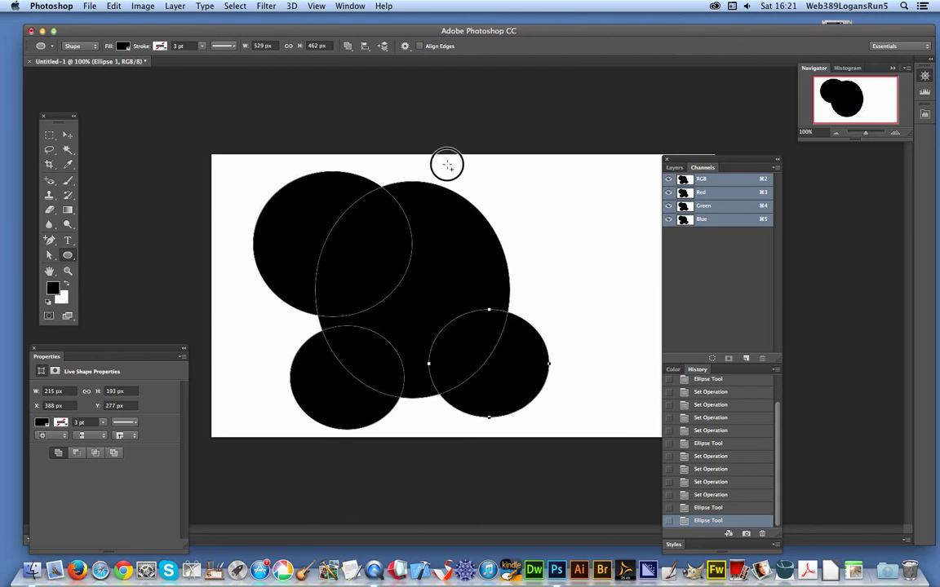
pyautogui.moveTo(447, 165); pyautogui.dragTo(566, 278)
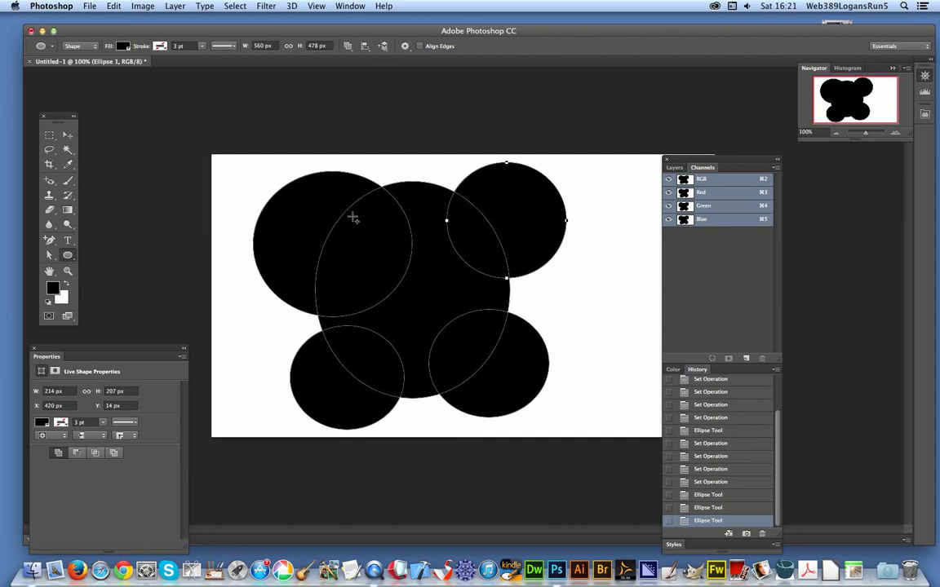
# Draw a centre ellipse and subtract it to leave a hollow white centre
pyautogui.moveTo(350, 216); pyautogui.dragTo(473, 352)
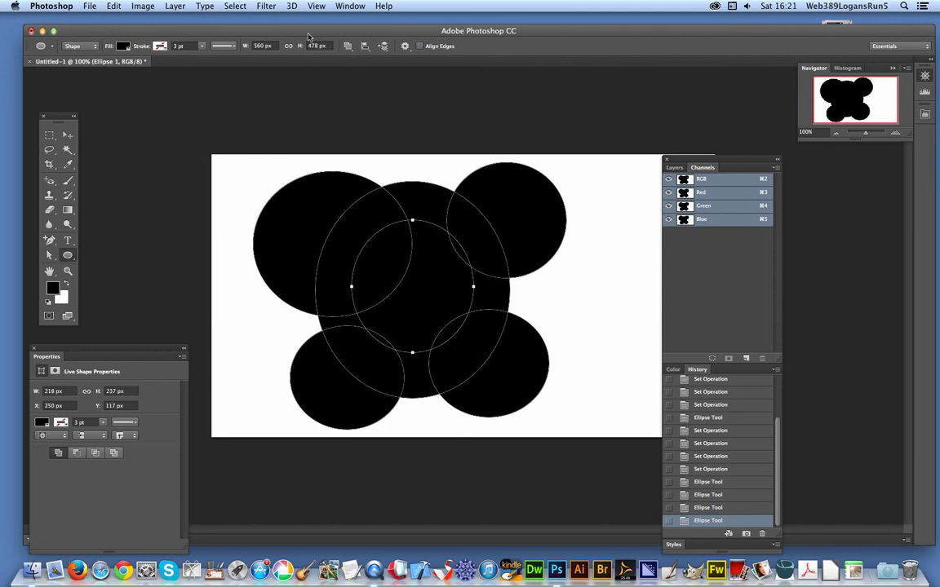
pyautogui.click(363, 47)
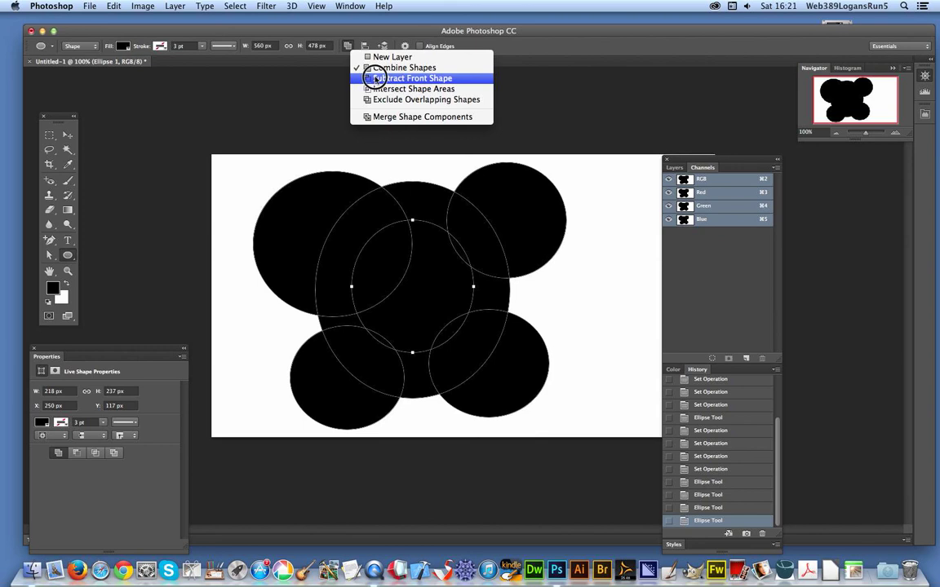
pyautogui.click(375, 79)
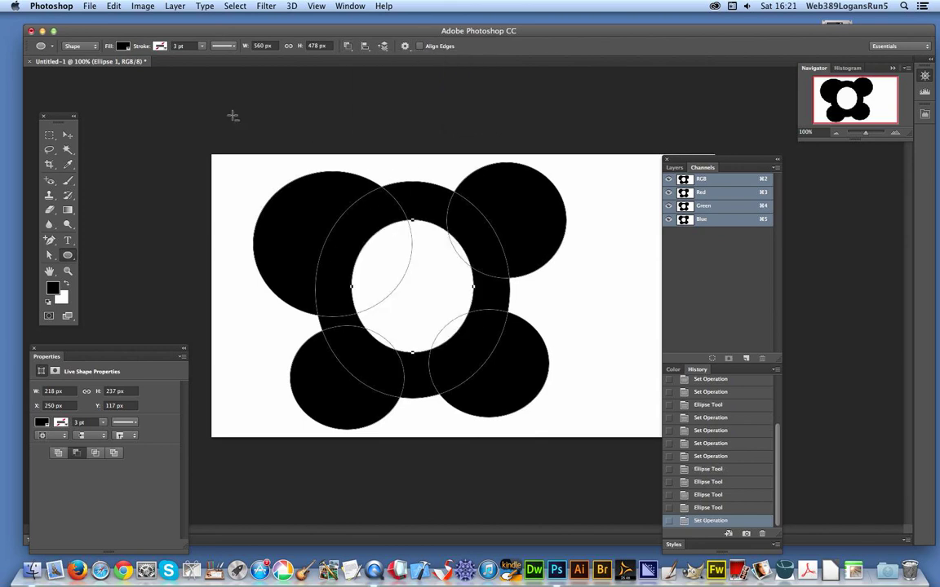
pyautogui.click(68, 135)
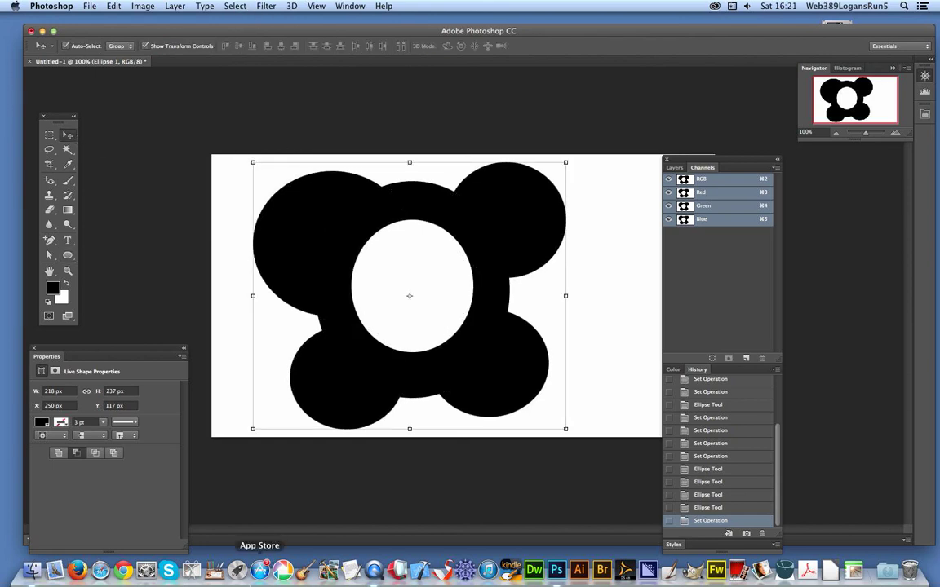
# Select all the flower's ellipse paths with the path selection tools
pyautogui.click(110, 6)
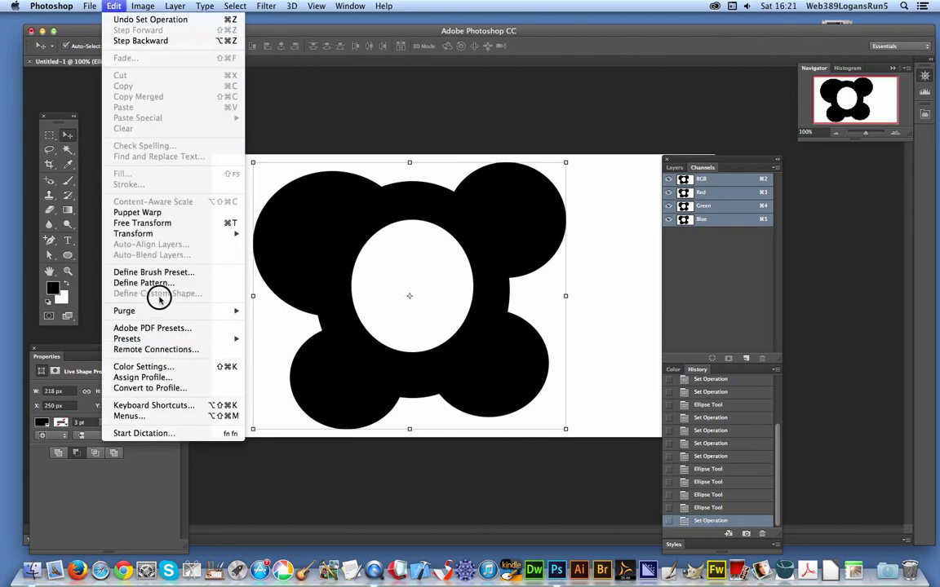
pyautogui.click(268, 319)
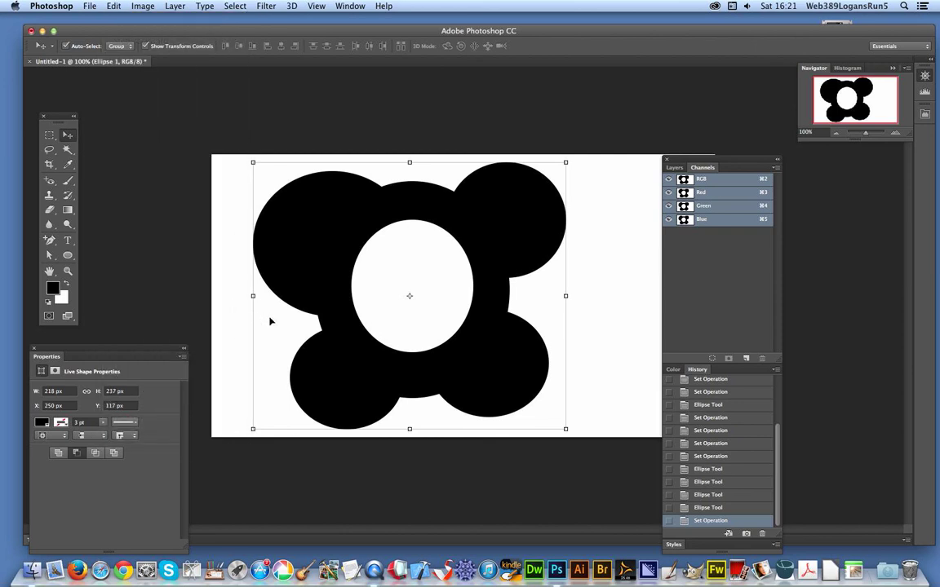
pyautogui.click(49, 255)
pyautogui.moveTo(242, 140); pyautogui.dragTo(519, 401)
pyautogui.moveTo(588, 433); pyautogui.dragTo(601, 449)
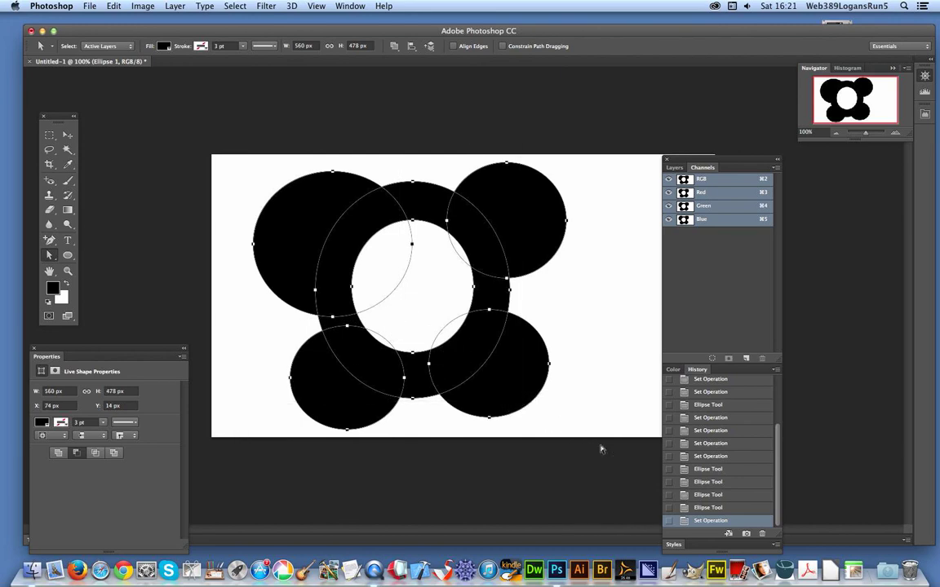
pyautogui.click(51, 257)
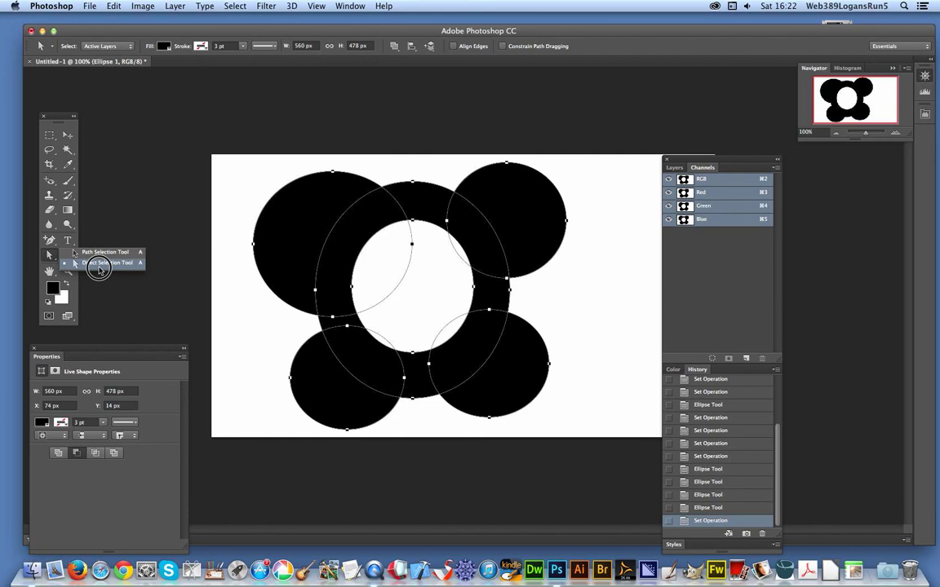
pyautogui.click(99, 271)
# Define the selected paths as a custom shape named Shape 64
pyautogui.click(114, 6)
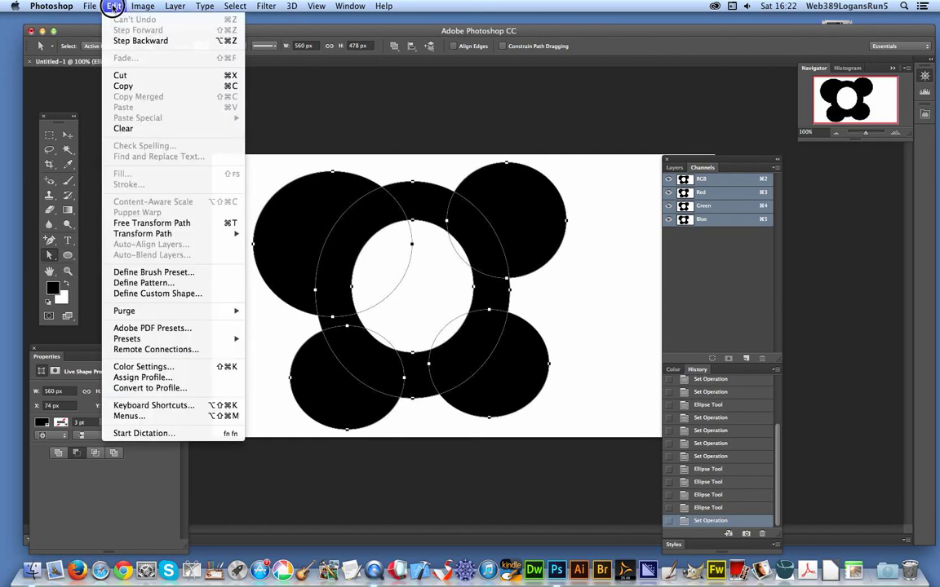
pyautogui.click(148, 294)
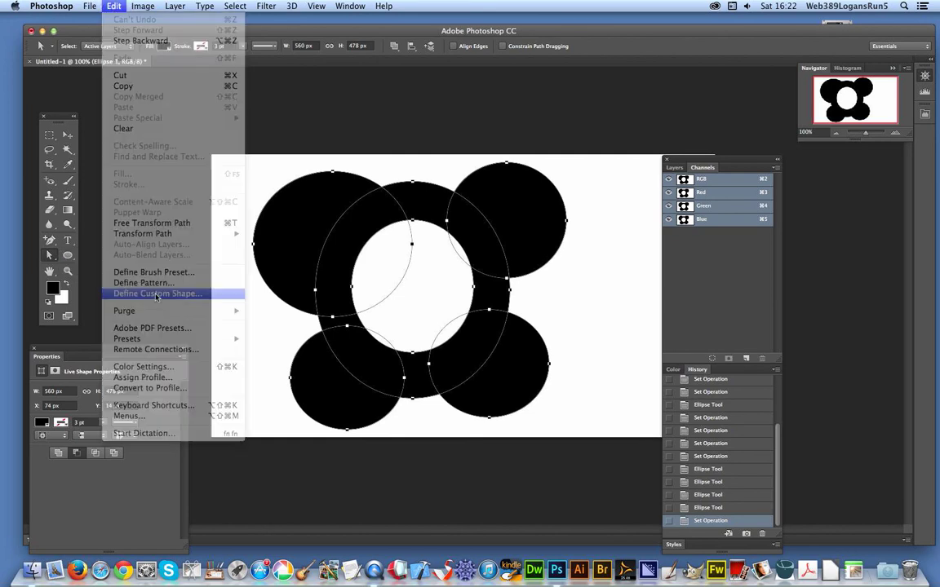
pyautogui.click(578, 260)
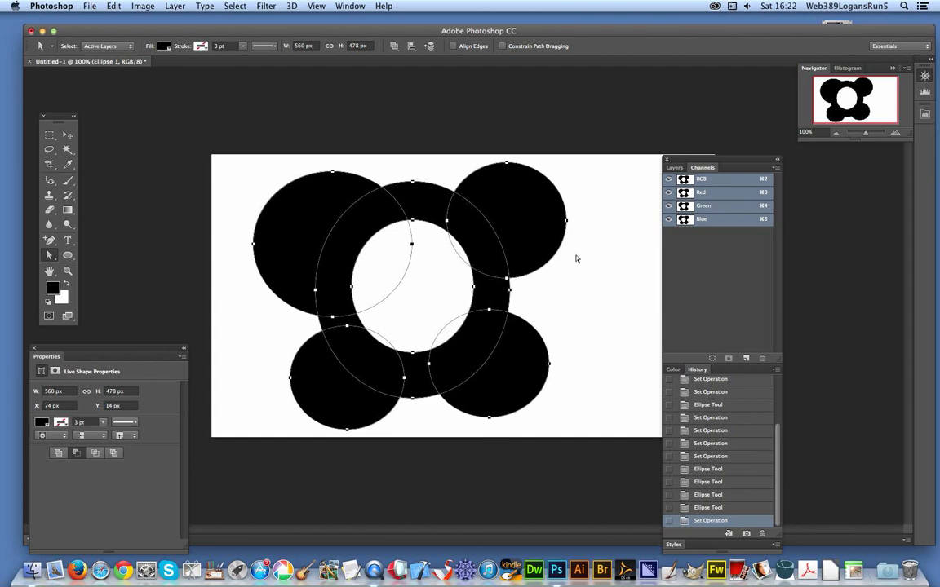
# Delete the original flower layer and switch to the Custom Shape Tool
pyautogui.press('Delete')
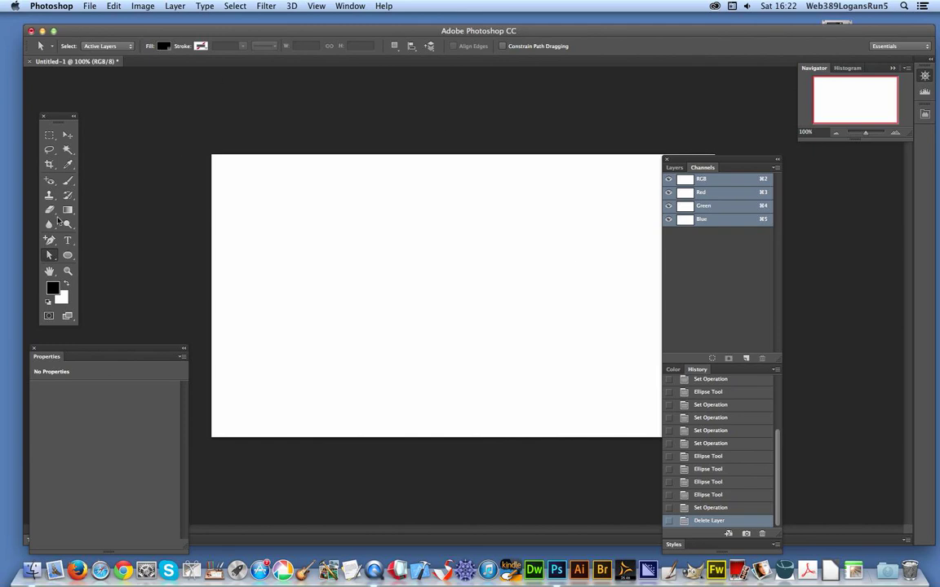
pyautogui.click(69, 256)
pyautogui.click(115, 305)
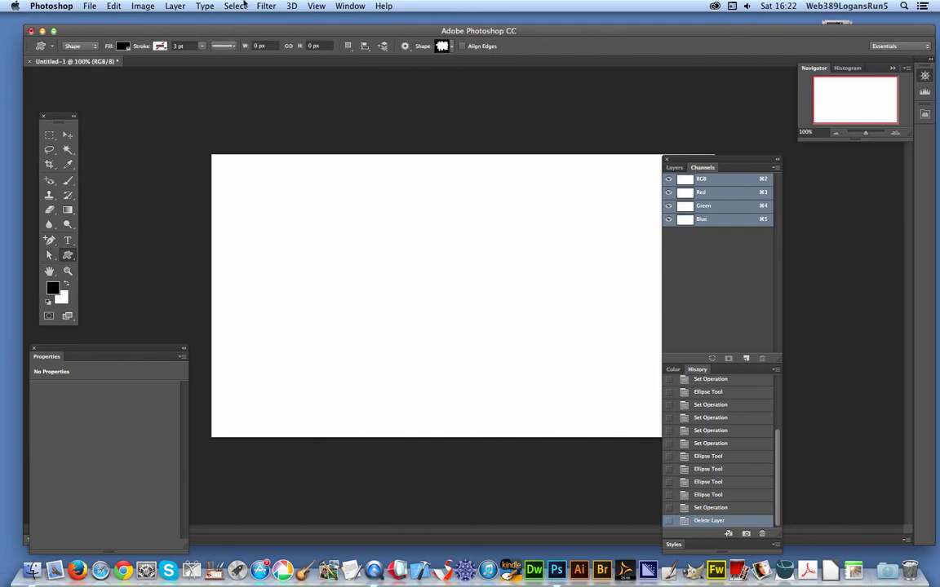
# Pick the saved flower shape from the Shape picker and draw it near the canvas centre
pyautogui.click(444, 47)
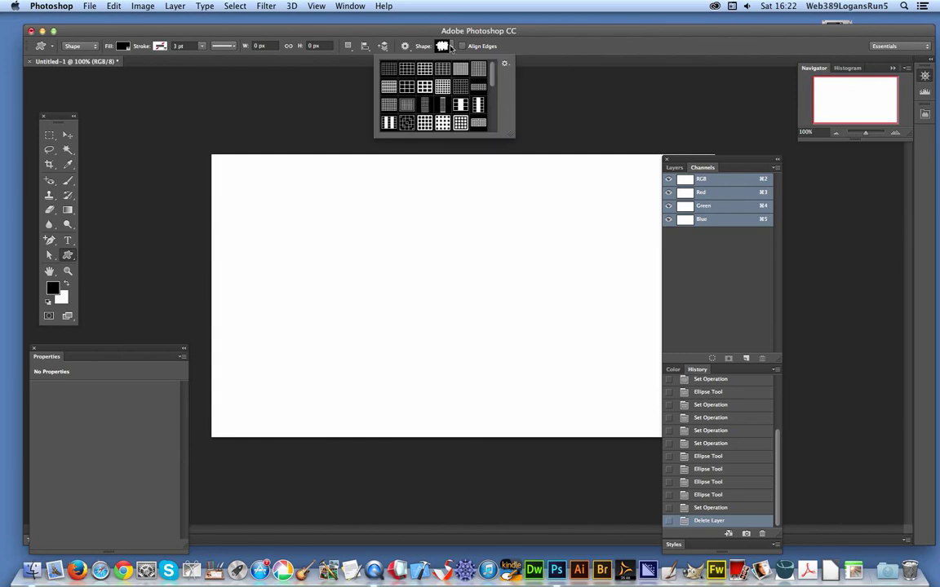
pyautogui.scroll(-2, 486, 117)
pyautogui.scroll(2, 485, 116)
pyautogui.click(390, 119)
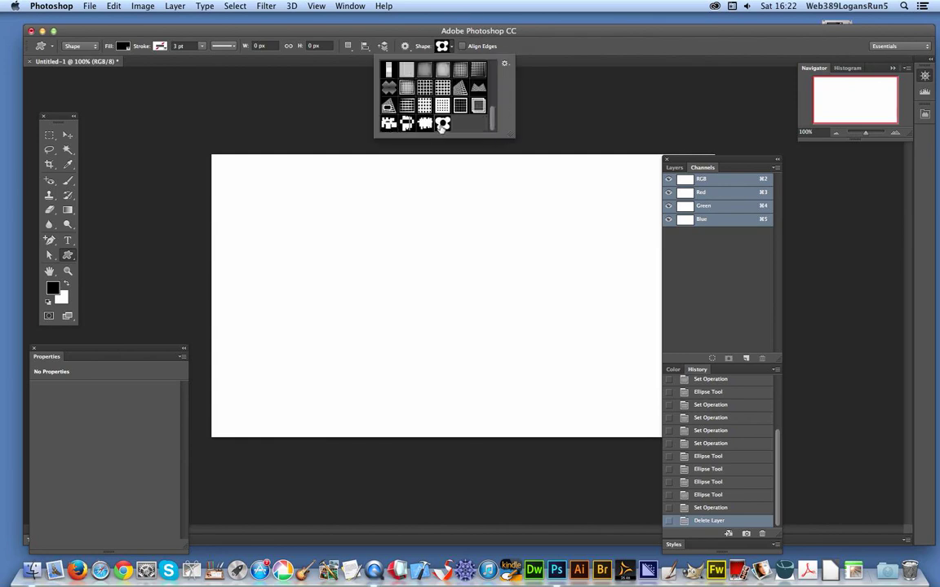
pyautogui.click(453, 376)
pyautogui.moveTo(453, 376); pyautogui.dragTo(496, 380)
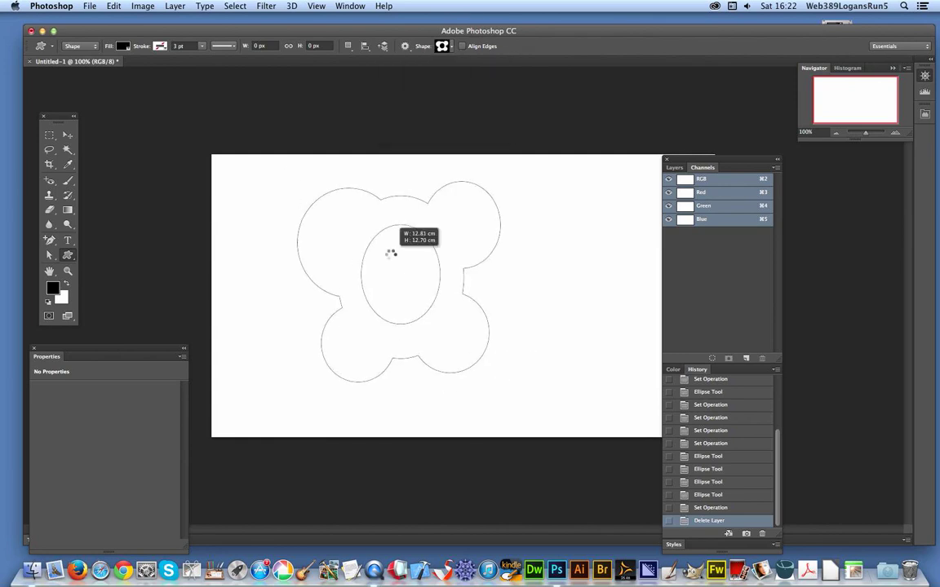